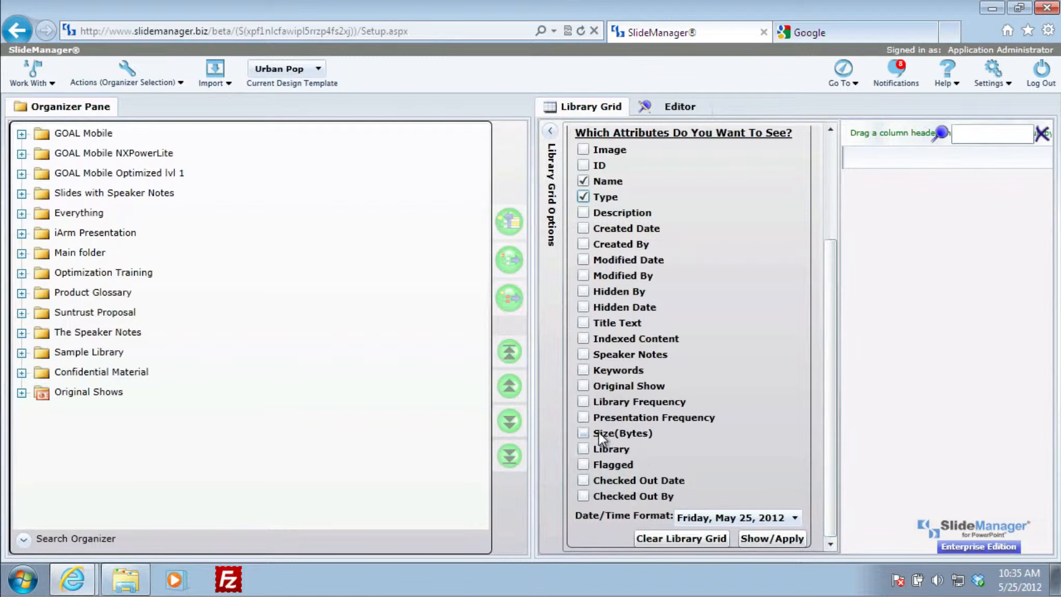
Show the Size(Bytes) attribute in the library grid alongside Name and Type, and widen the grid pane
click(585, 433)
click(765, 539)
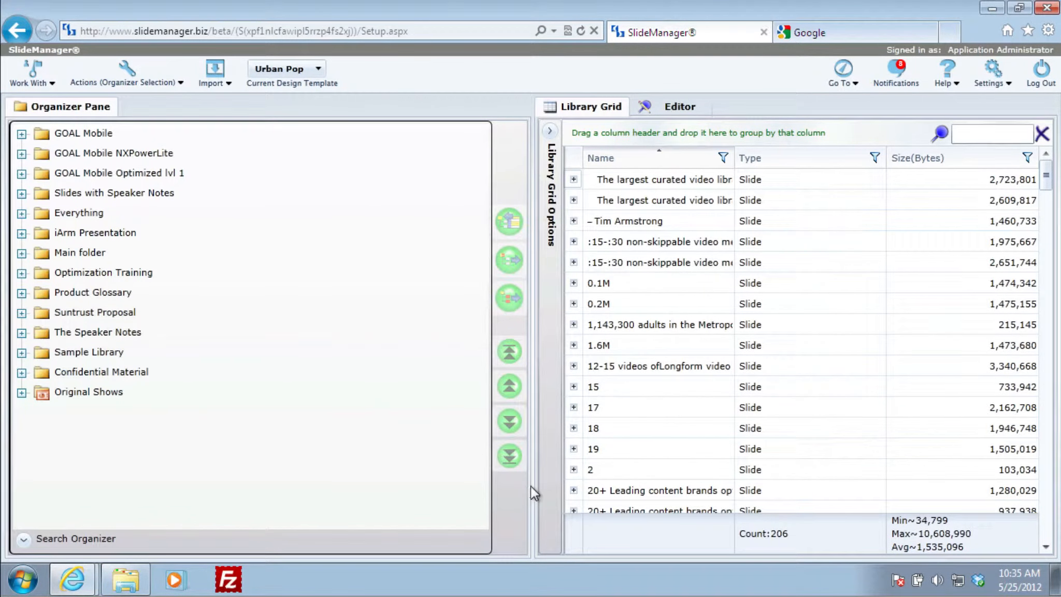
drag(533, 485, 352, 482)
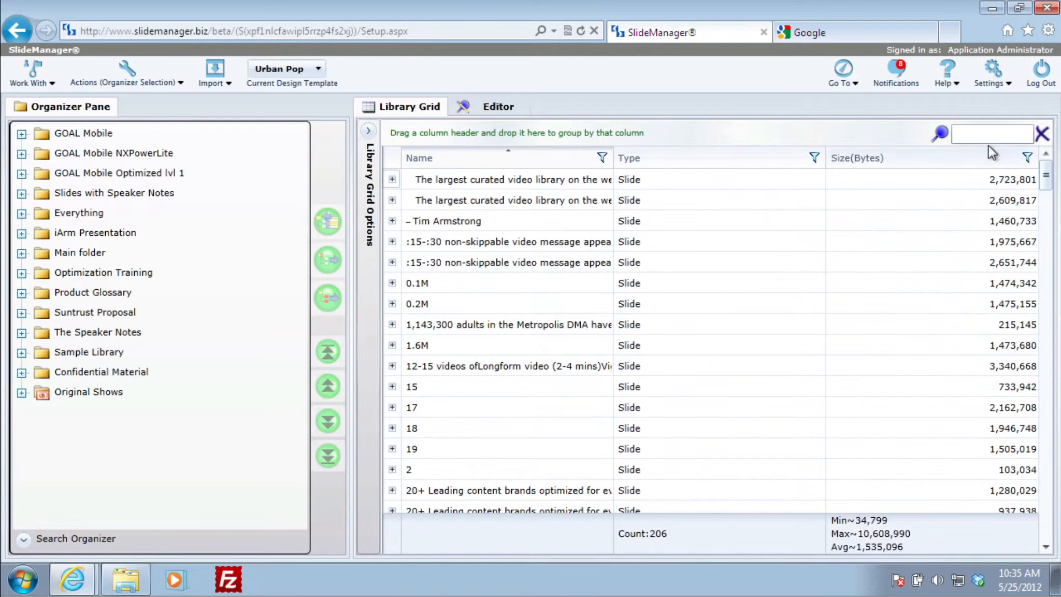
Sort the library grid by size, largest first, and expand the "How Do Our Customers Spend Their Money?" slide's thumbnail
click(923, 163)
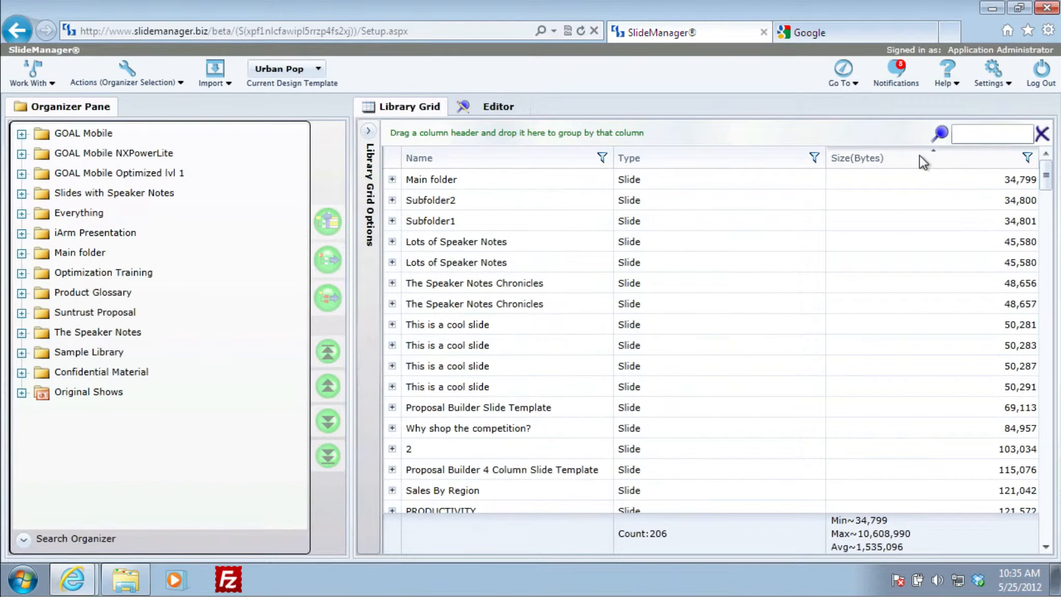
click(920, 156)
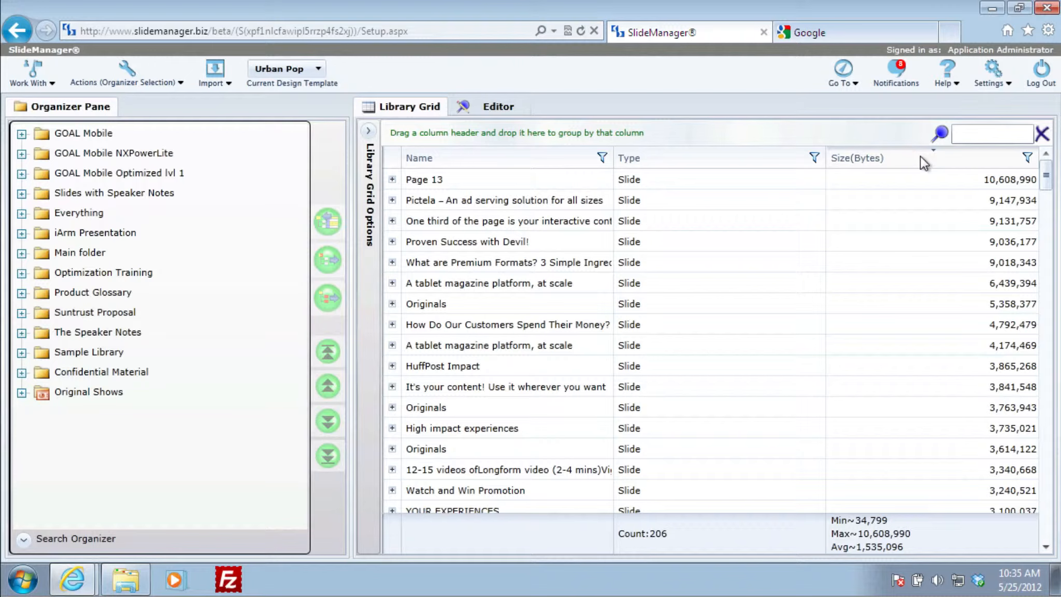
click(392, 325)
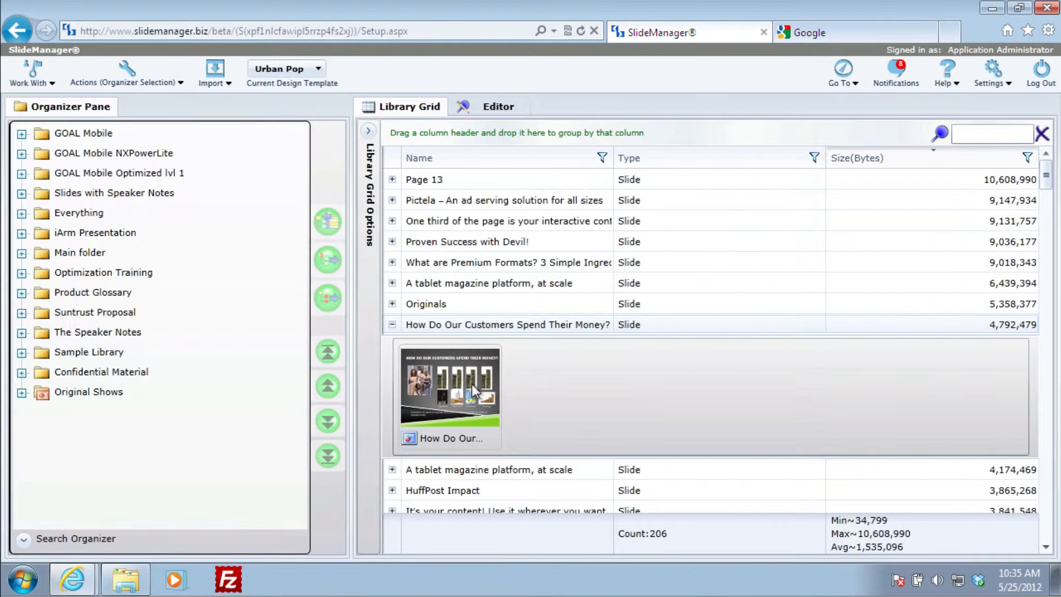
mouse_move(470, 383)
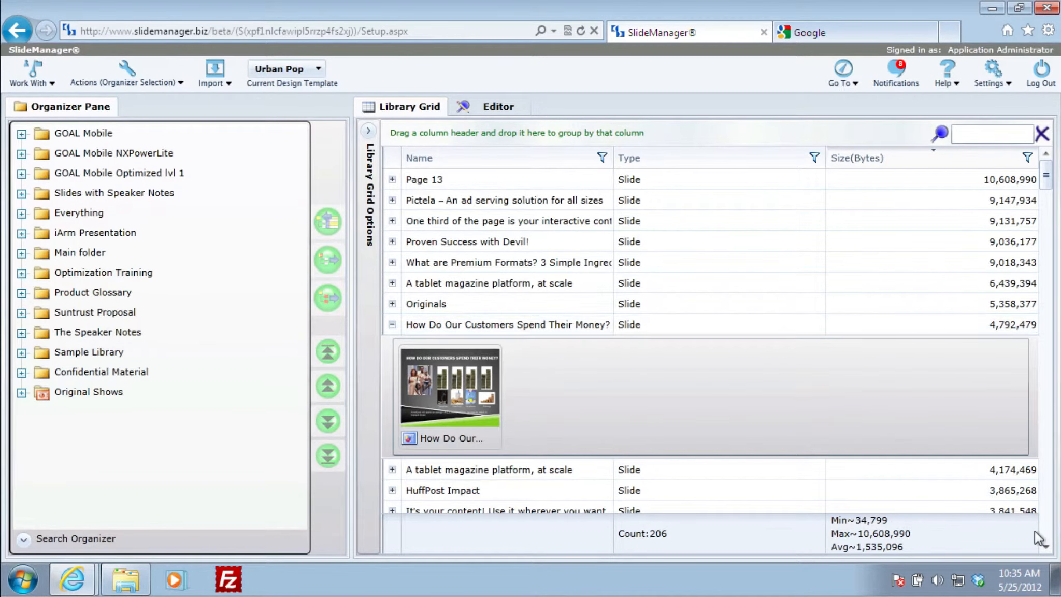
Find the Communications Tower Development Strategy slide in the library grid and download it with the Download Only option
click(1046, 546)
click(1046, 546)
click(1045, 546)
click(1046, 546)
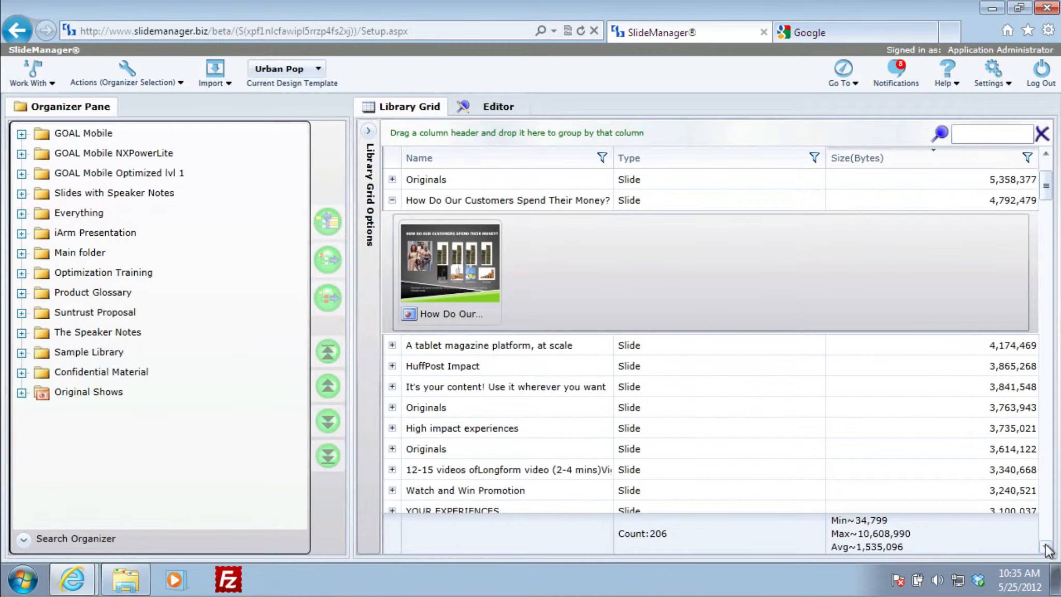
click(1046, 547)
click(1046, 546)
click(1046, 546)
click(1046, 547)
click(1046, 546)
click(1045, 547)
click(1046, 546)
click(1046, 547)
click(1046, 546)
click(1046, 546)
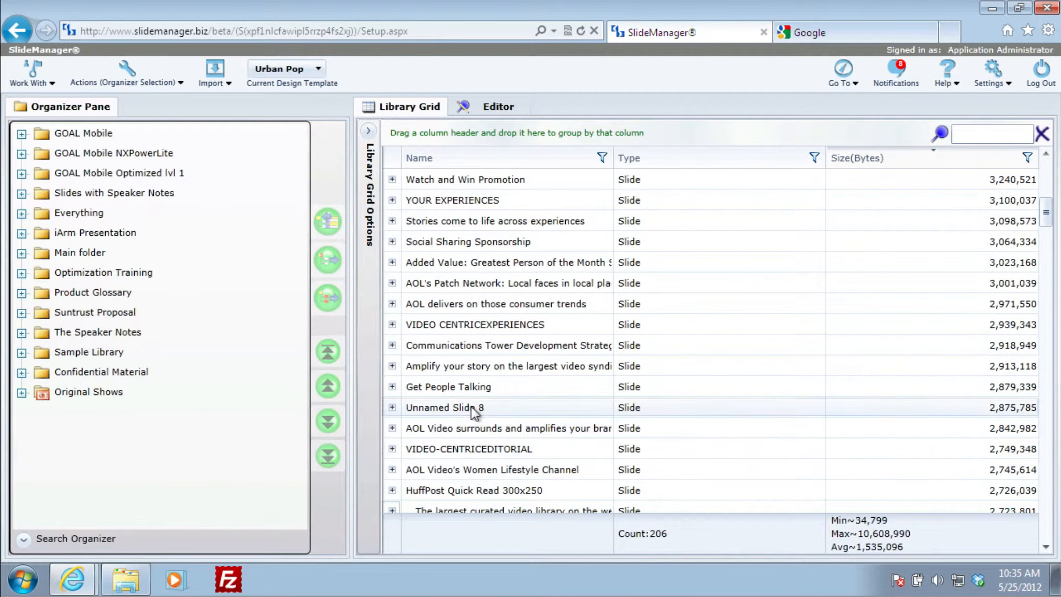
click(392, 345)
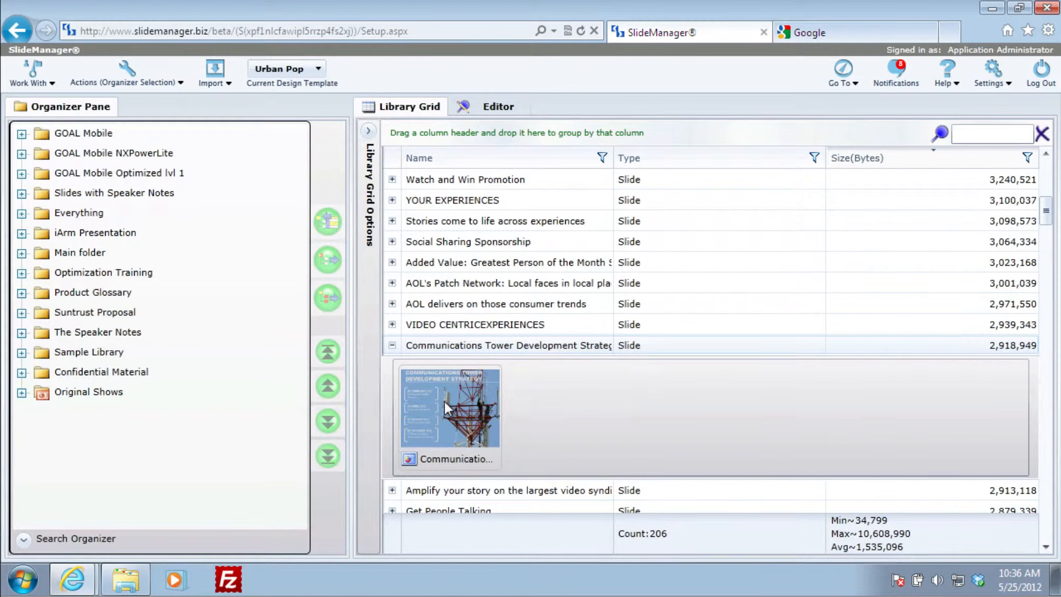
right_click(445, 401)
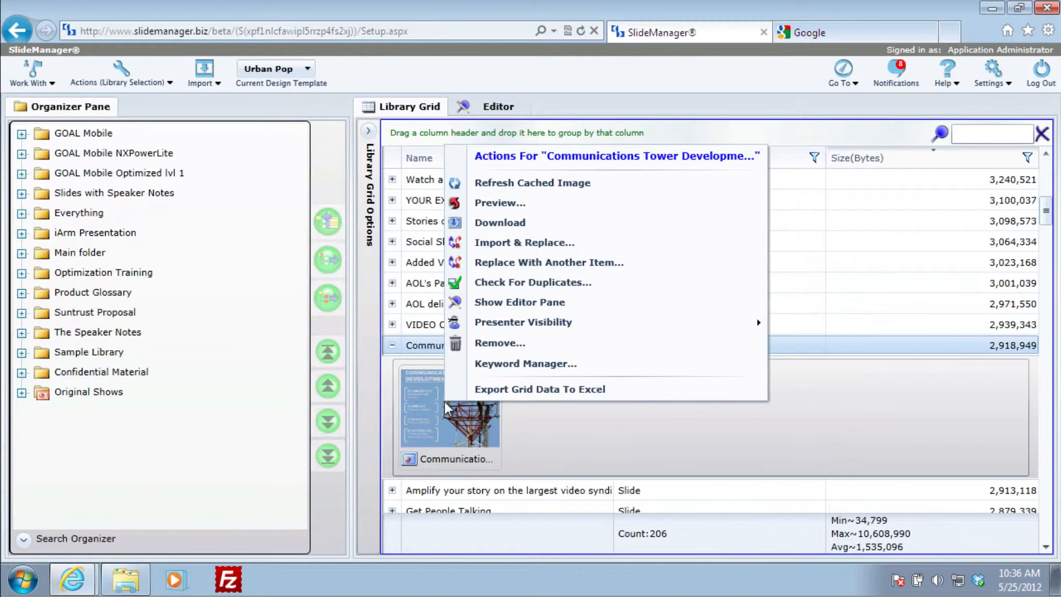
click(500, 219)
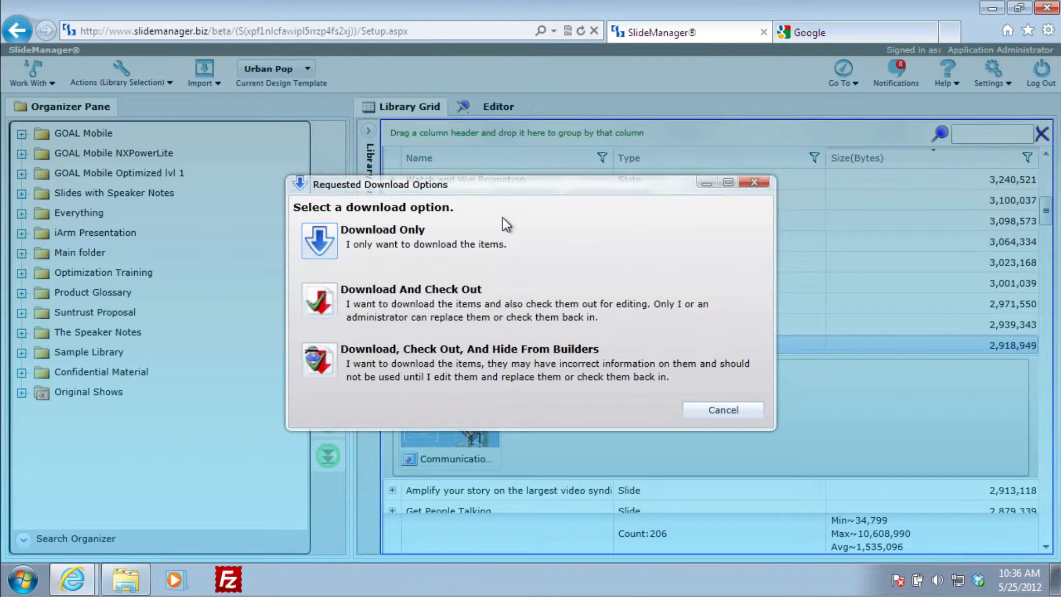
click(317, 242)
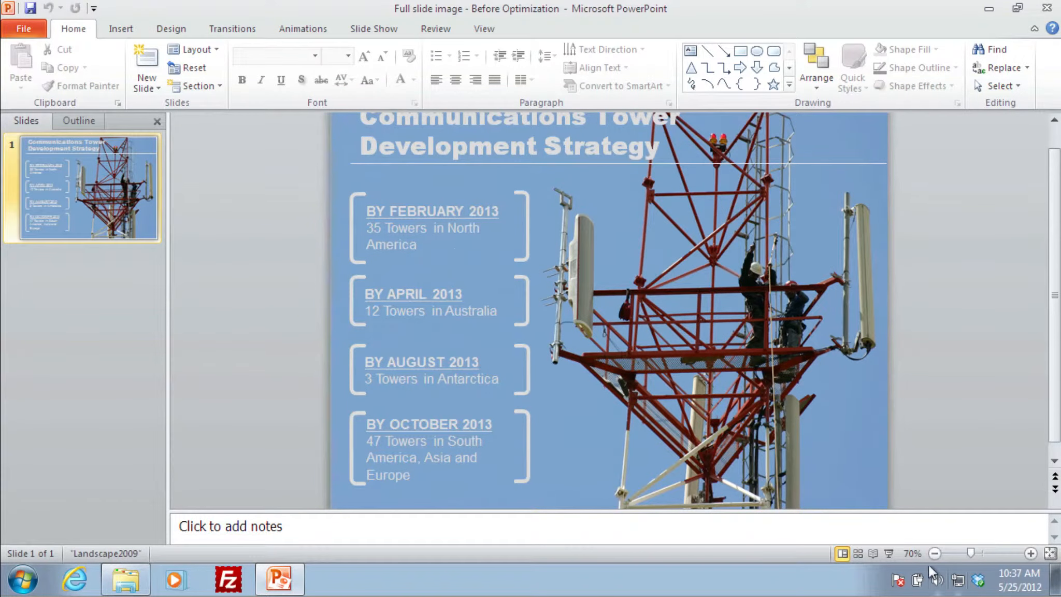
In PowerPoint, select the slide's tower picture and begin saving a copy named "Full slide image - After Optimization"
click(934, 553)
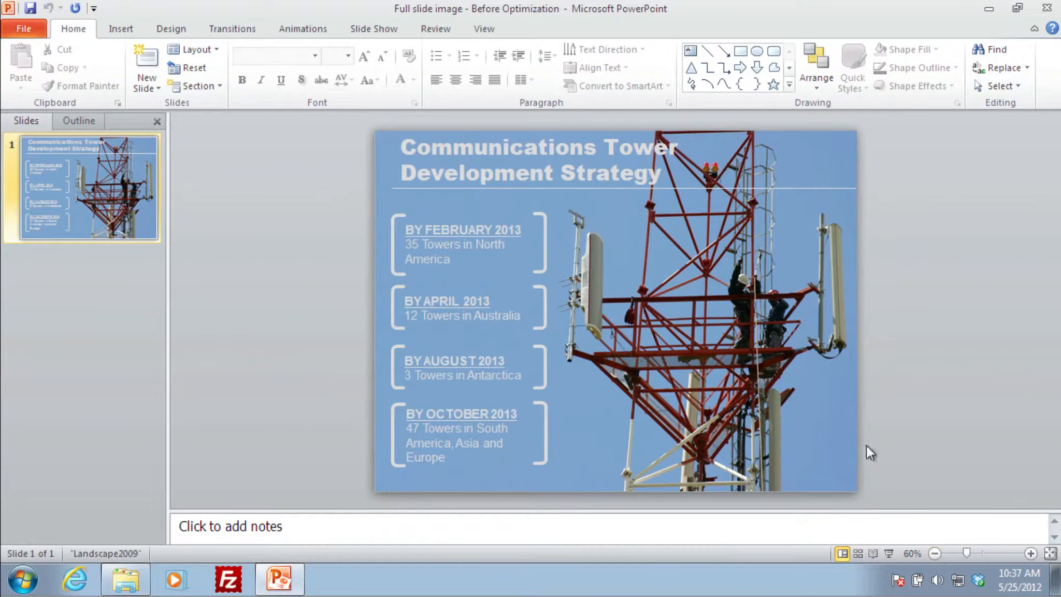
click(725, 331)
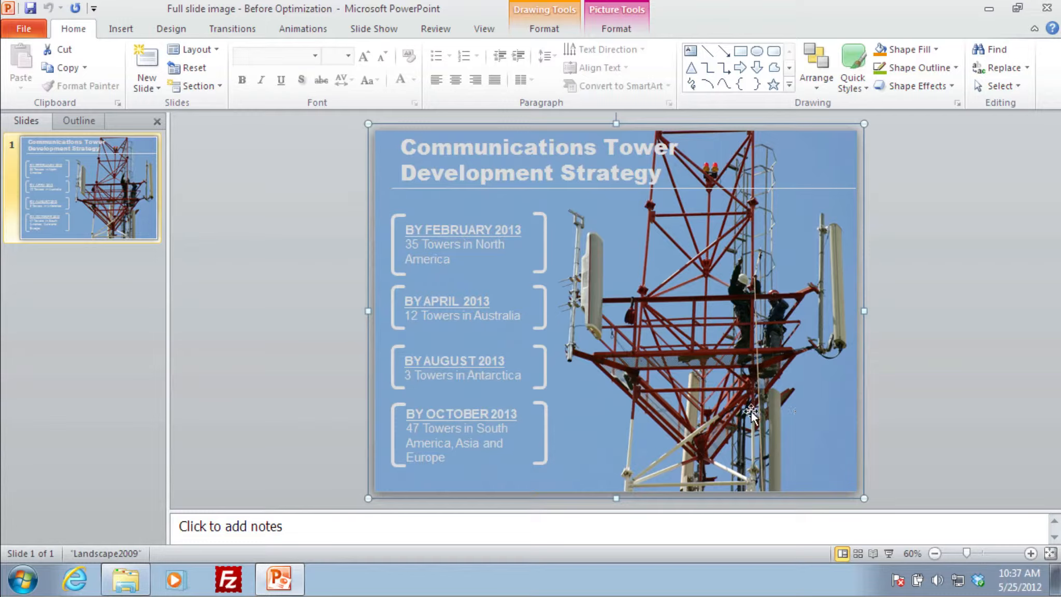
click(25, 31)
click(33, 85)
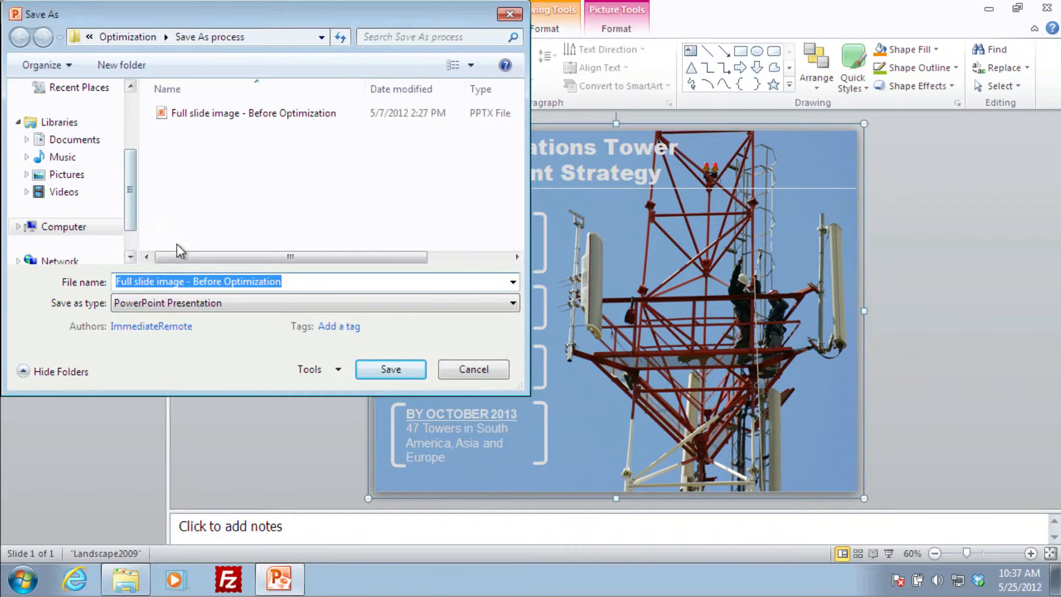
double_click(207, 280)
text(After)
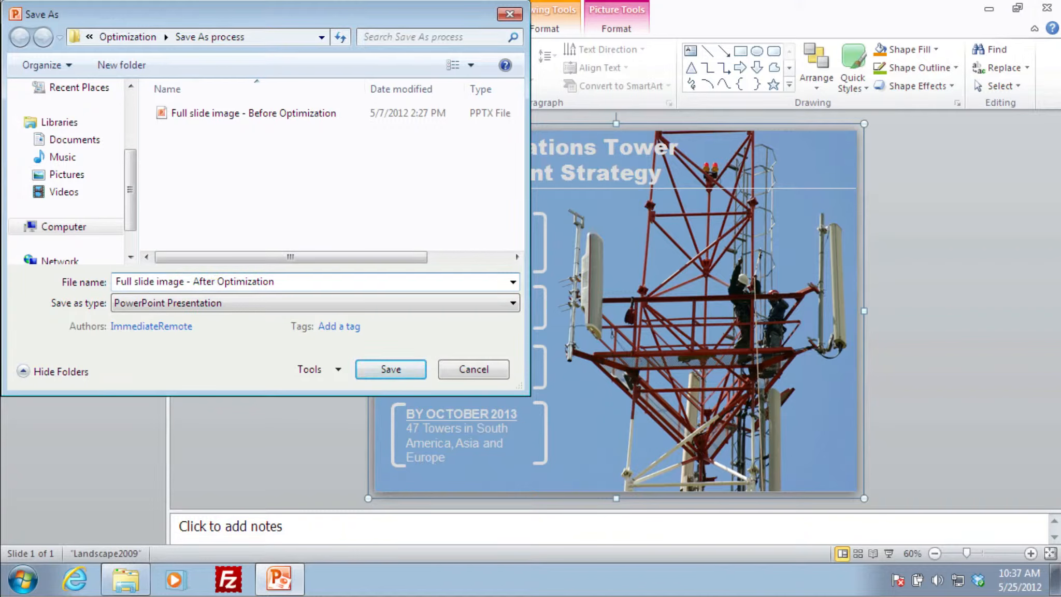
Compress the pictures to Screen (150 ppi) with cropped areas deleted, and save the presentation copy
click(325, 374)
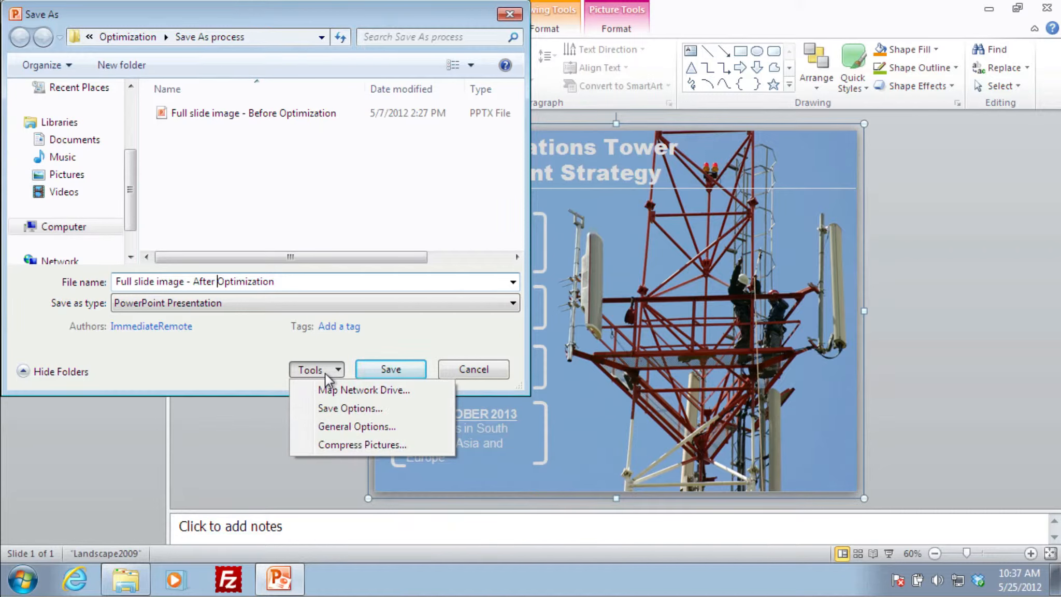
click(349, 446)
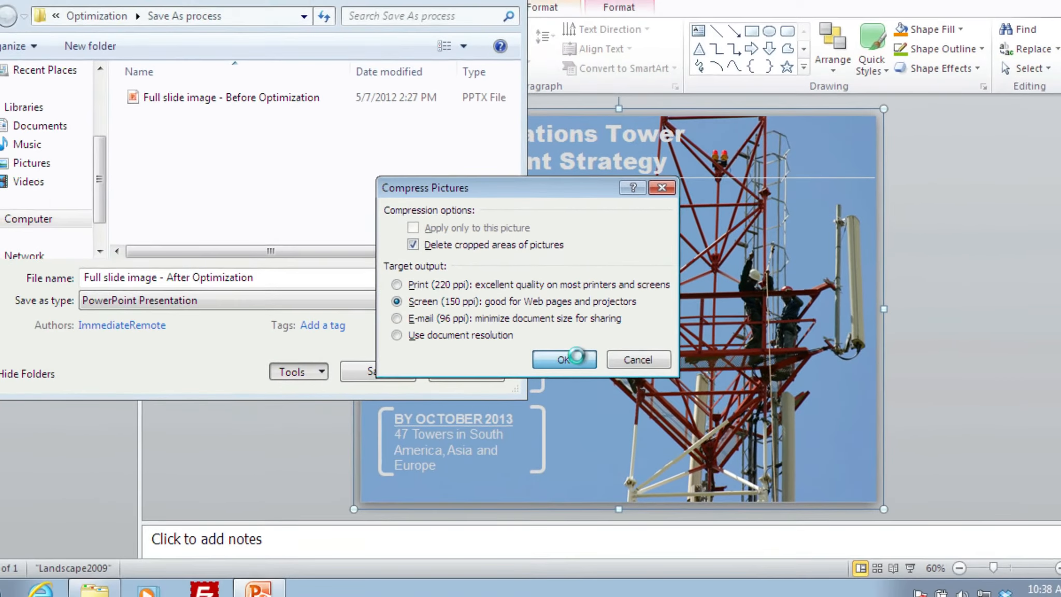
click(577, 361)
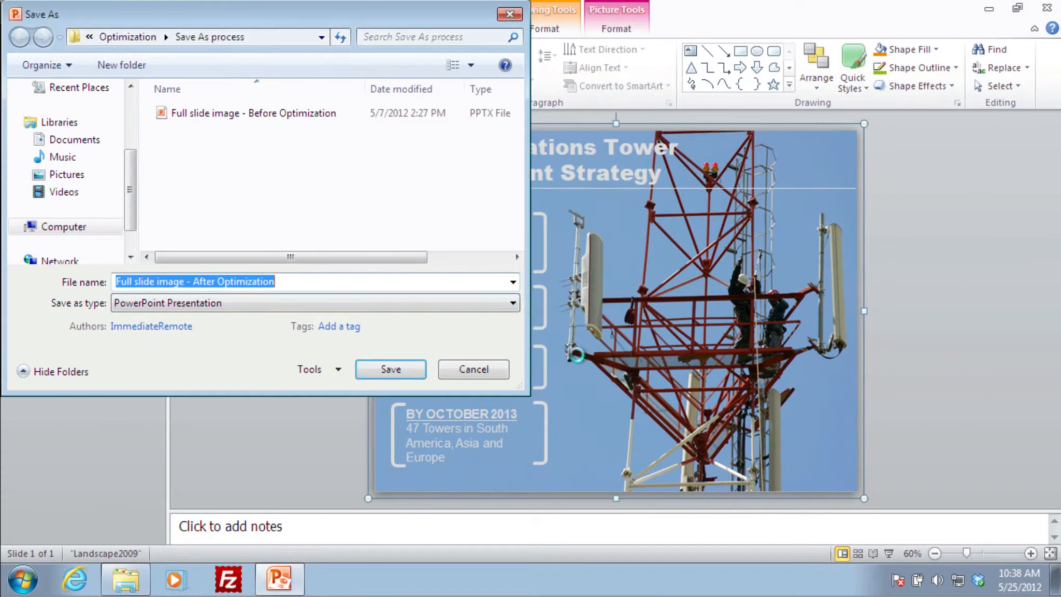
click(392, 376)
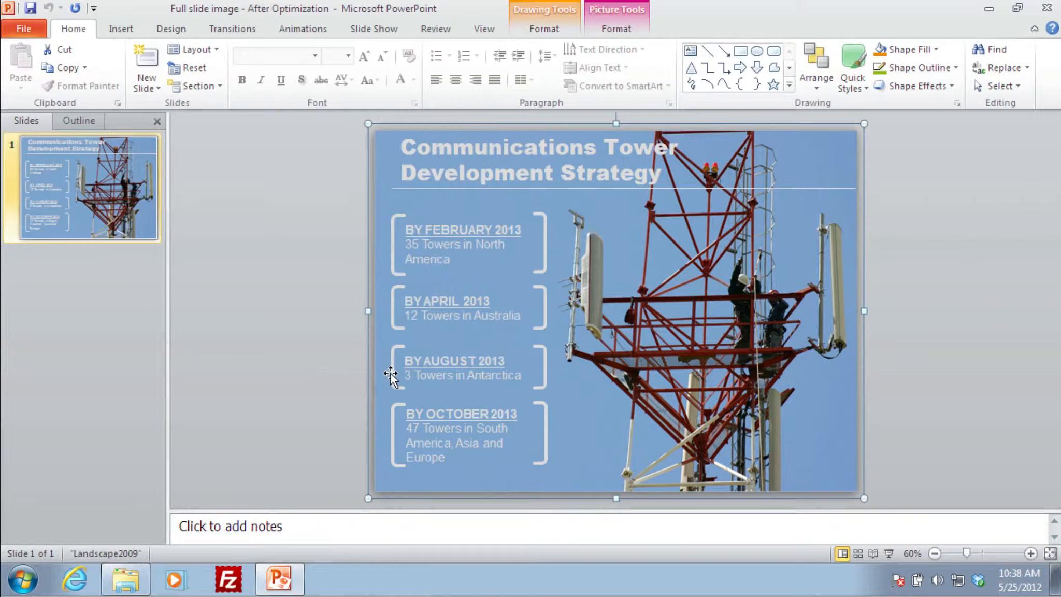
Open "Full slide image - Before Optimization" from the Save As process folder and arrange it side by side with the After Optimization presentation
click(987, 8)
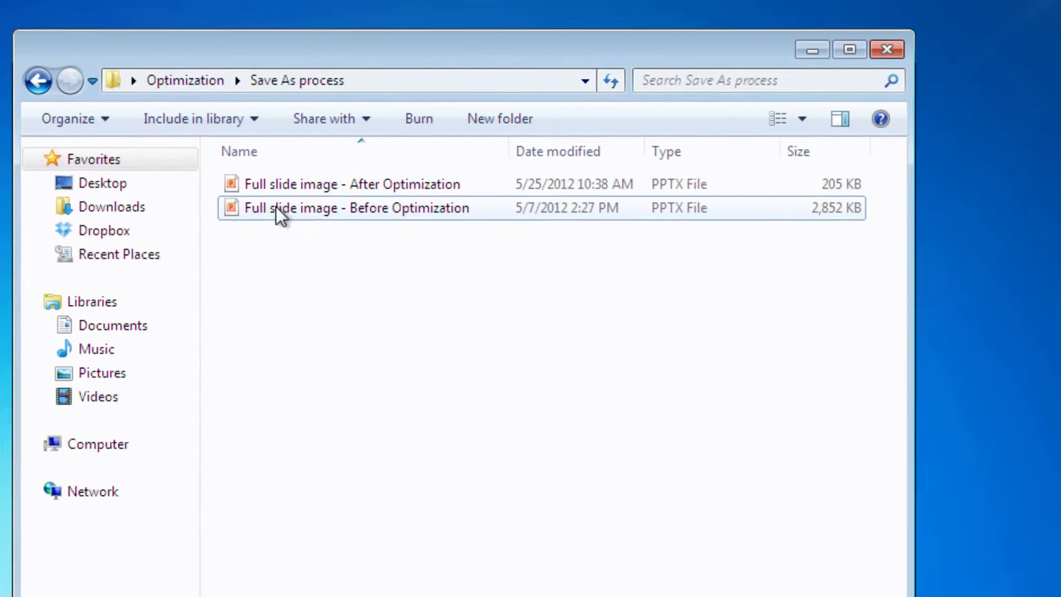
double_click(231, 208)
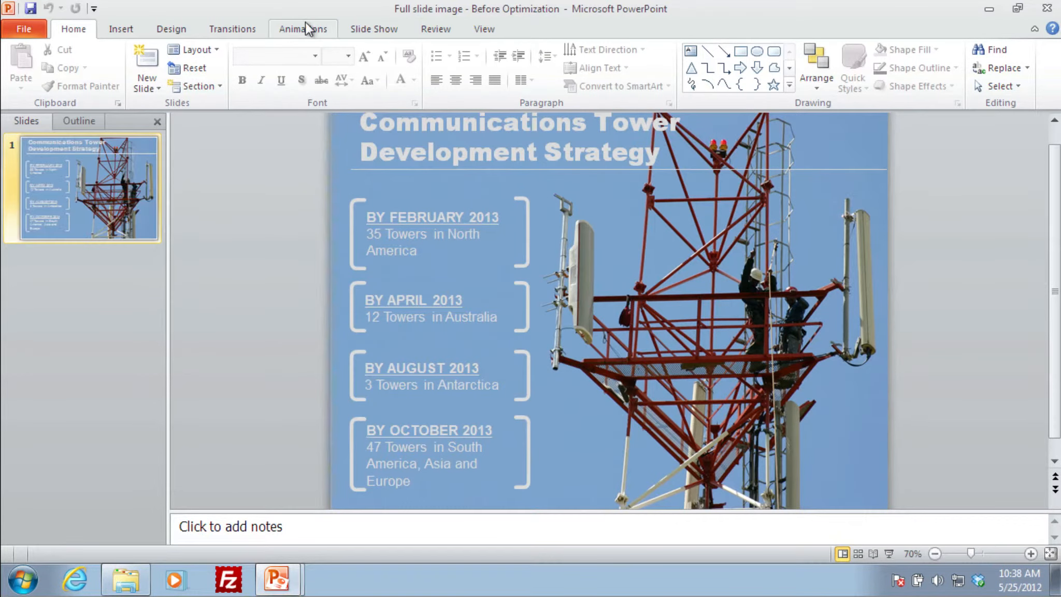
drag(485, 11, 1, 47)
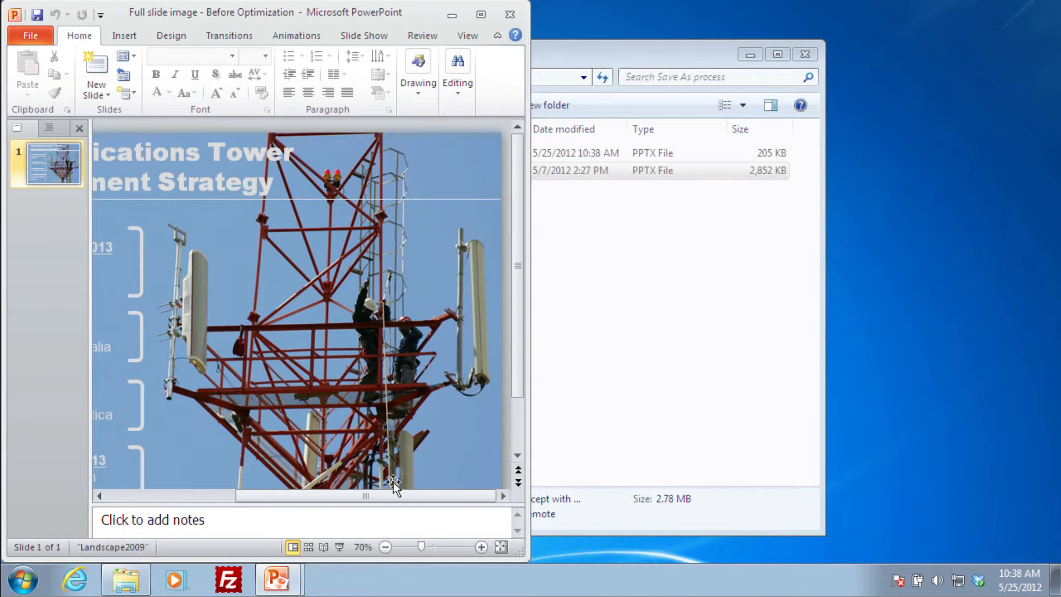
click(288, 583)
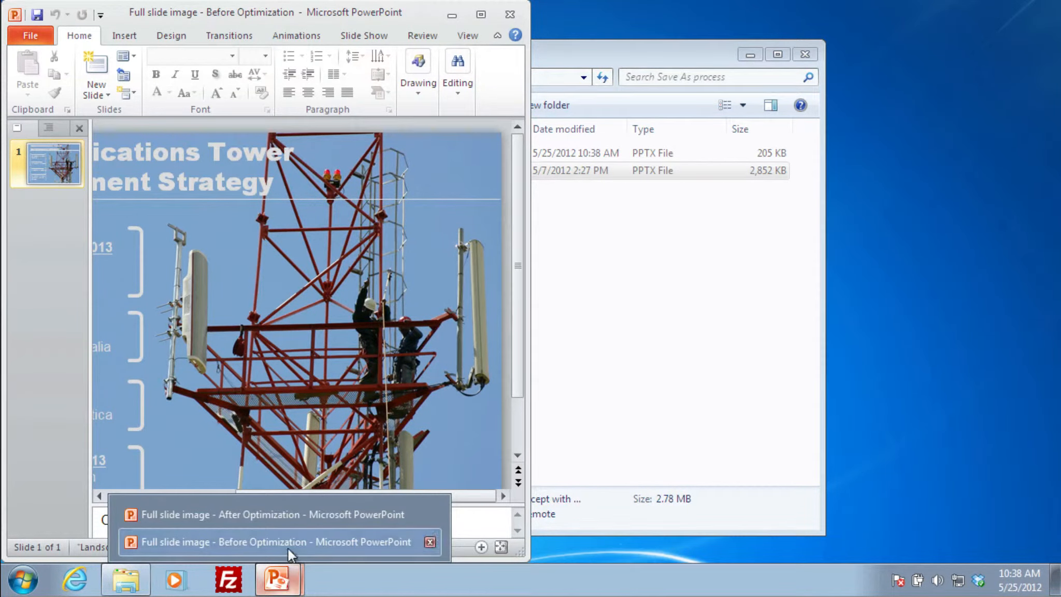
click(292, 514)
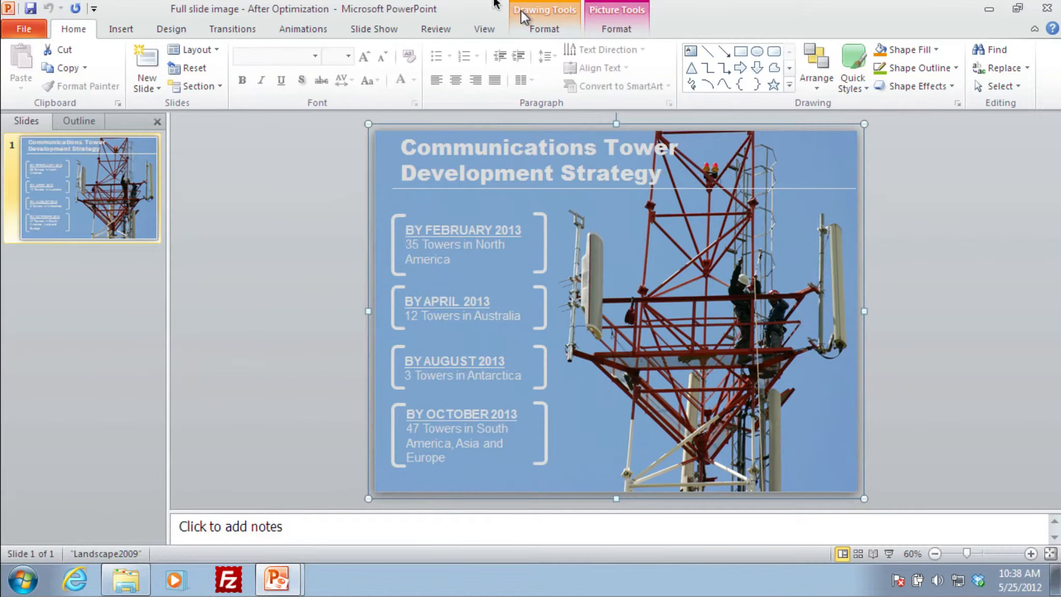
drag(420, 13, 1057, 22)
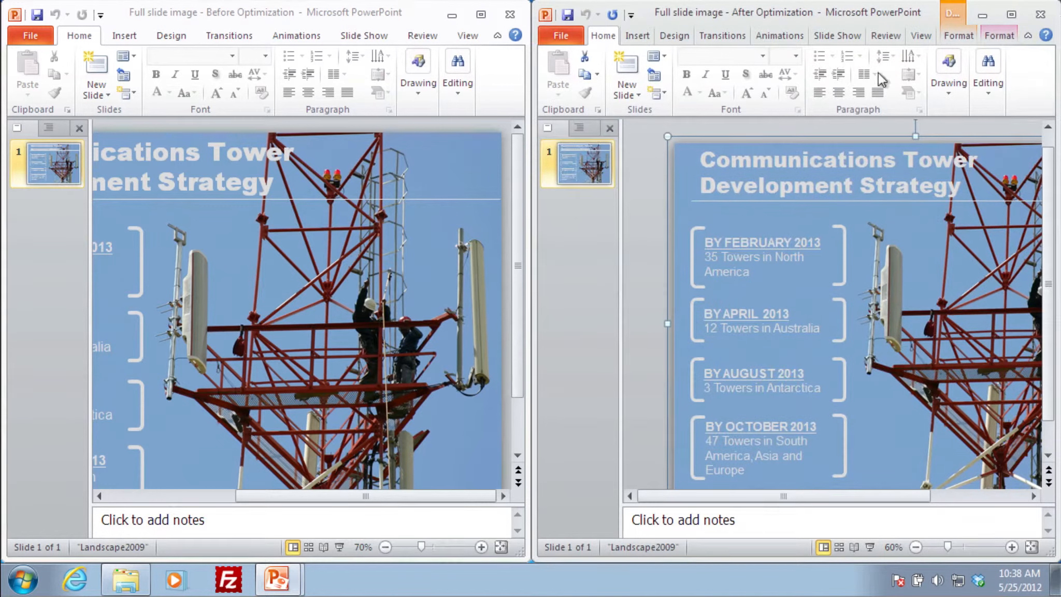
Compare the tower picture's quality in the After and Before Optimization presentations at 120% zoom
drag(844, 496, 919, 496)
click(1013, 548)
click(1012, 548)
click(1013, 548)
click(1012, 548)
click(1012, 548)
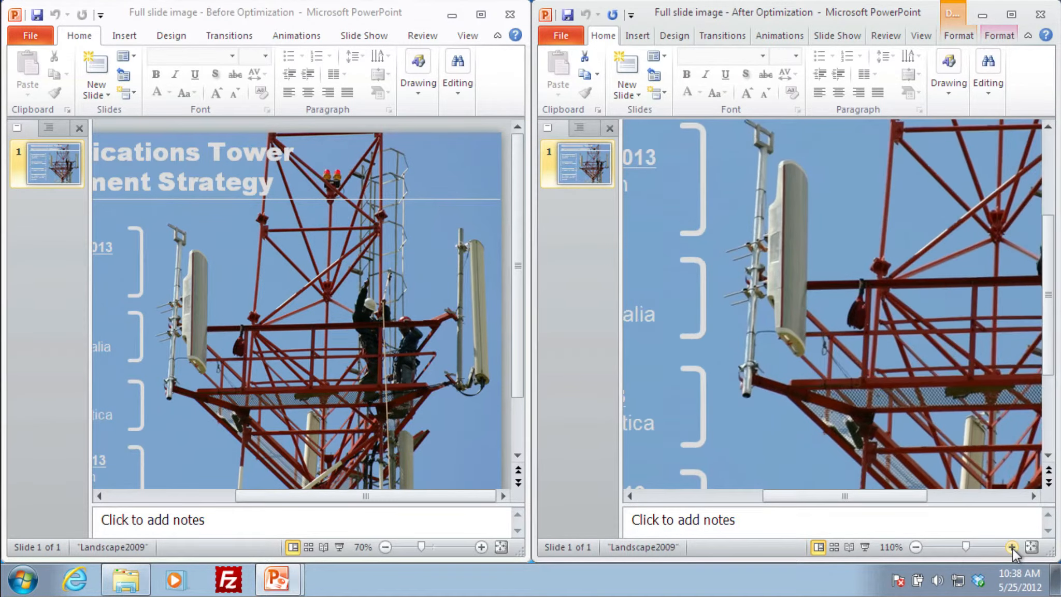
click(1013, 548)
drag(860, 501, 934, 497)
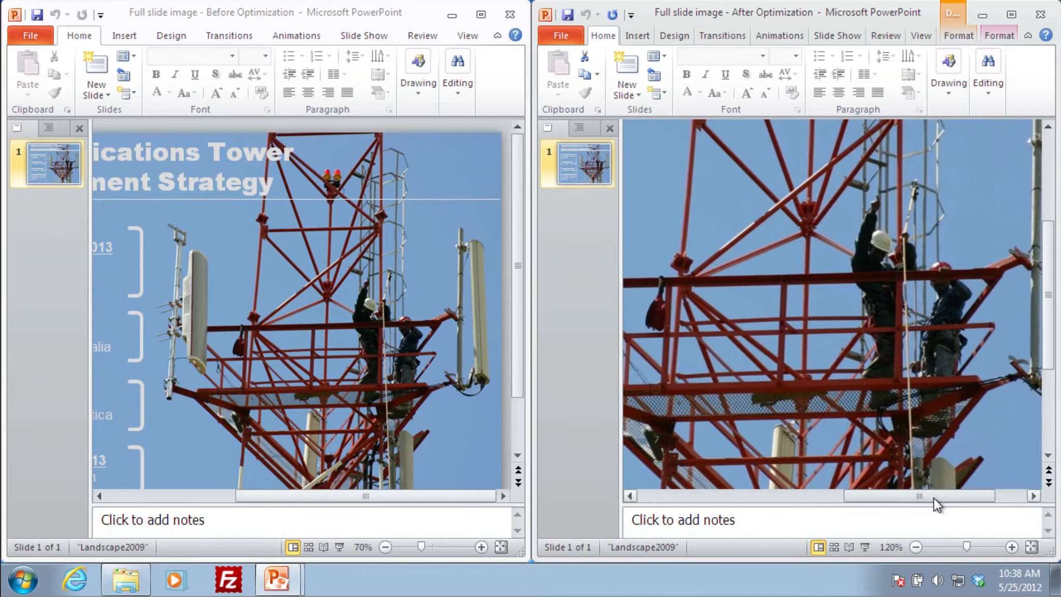
click(481, 548)
click(481, 548)
click(481, 547)
click(480, 547)
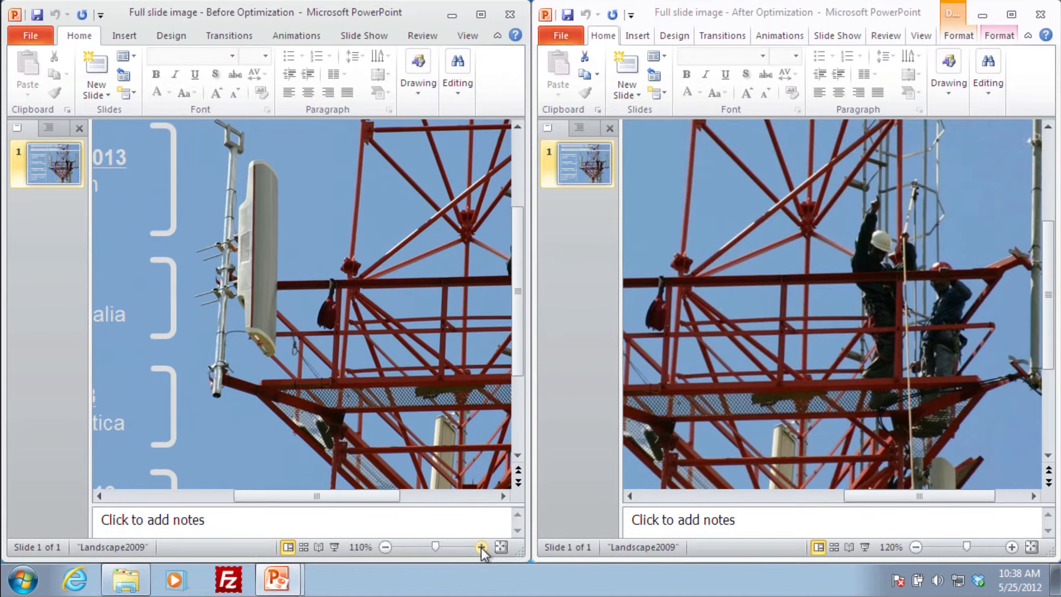
click(481, 547)
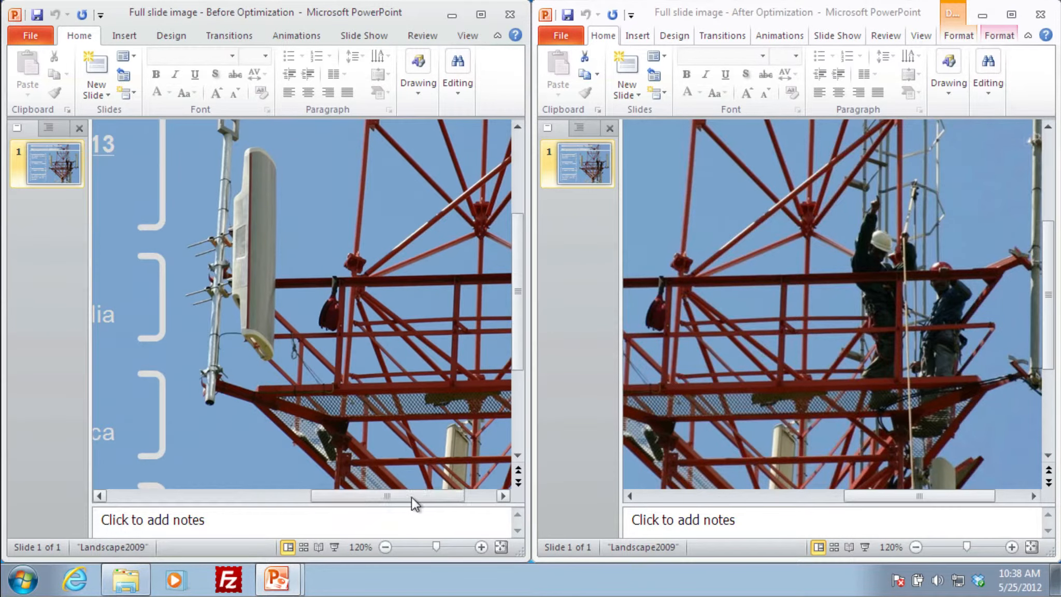